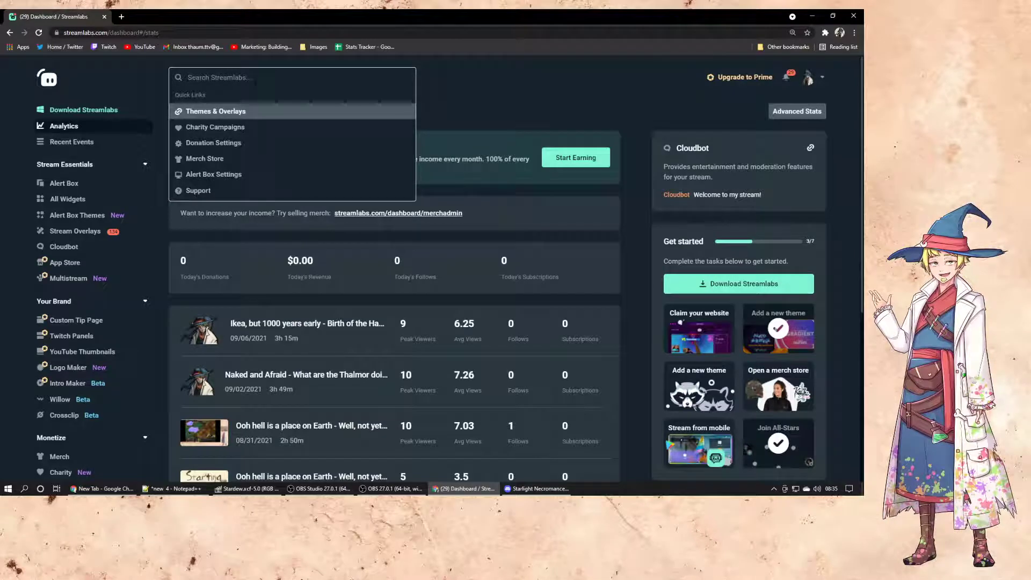
Step: Search Streamlabs for "subsc" and open Subscription Goal Settings at the goal form
text(subsc)
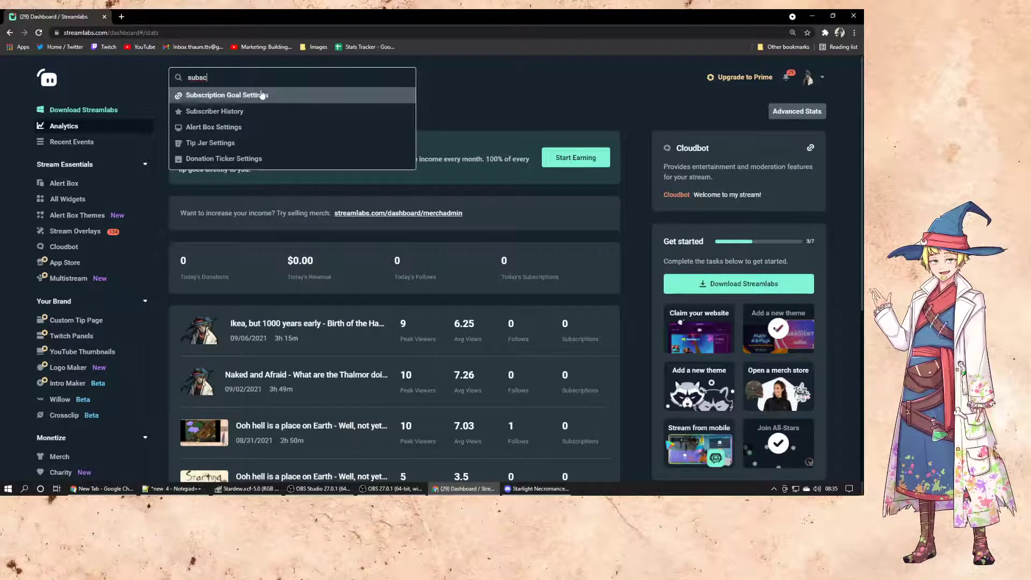
click(262, 94)
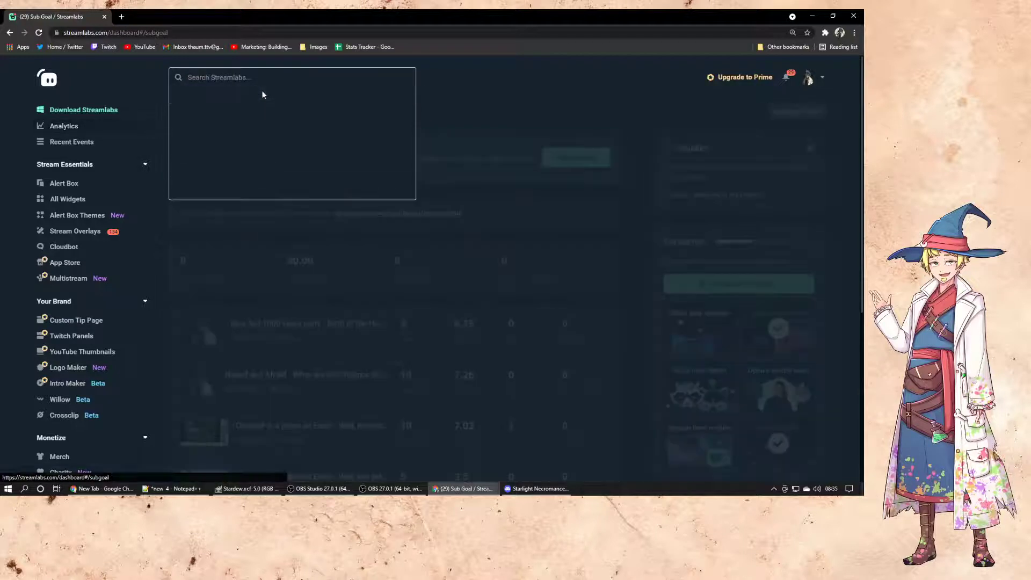
scroll(358, 263, down, 2)
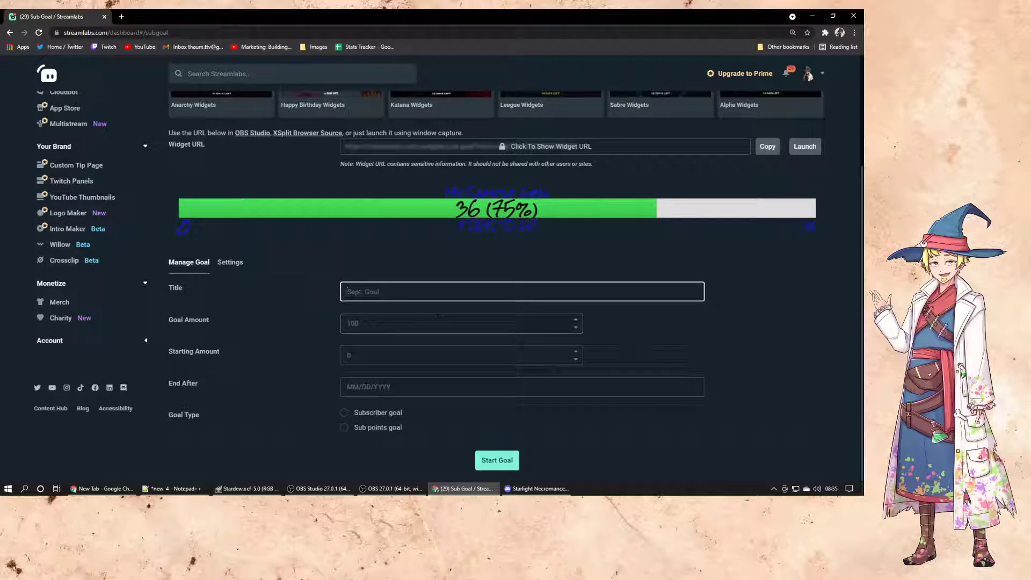
Step: Title the sub goal "Next Emote!" with a goal amount of 25 and a starting amount of 11
click(438, 323)
text(1)
text(Next Emote!)
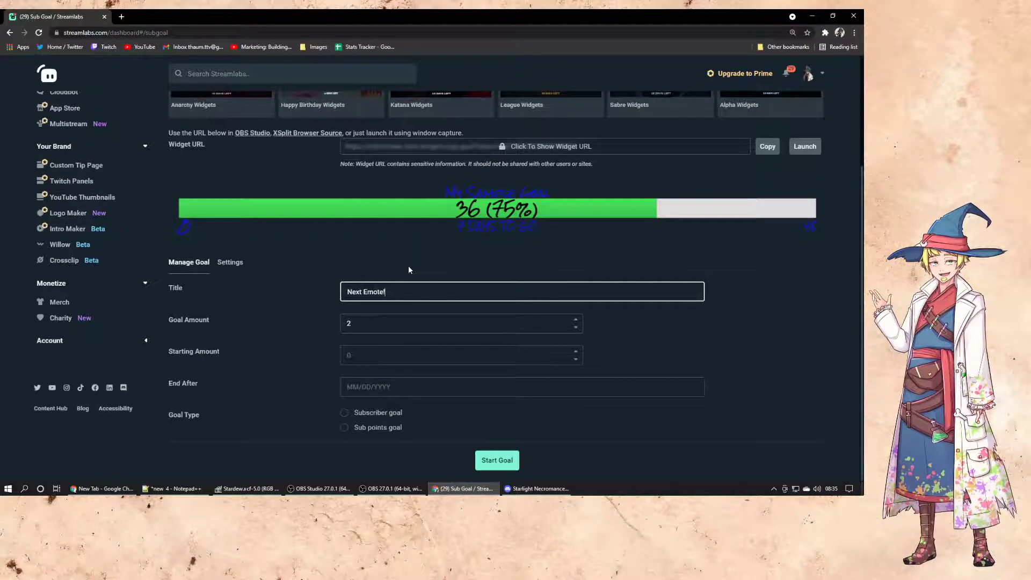
key(Tab)
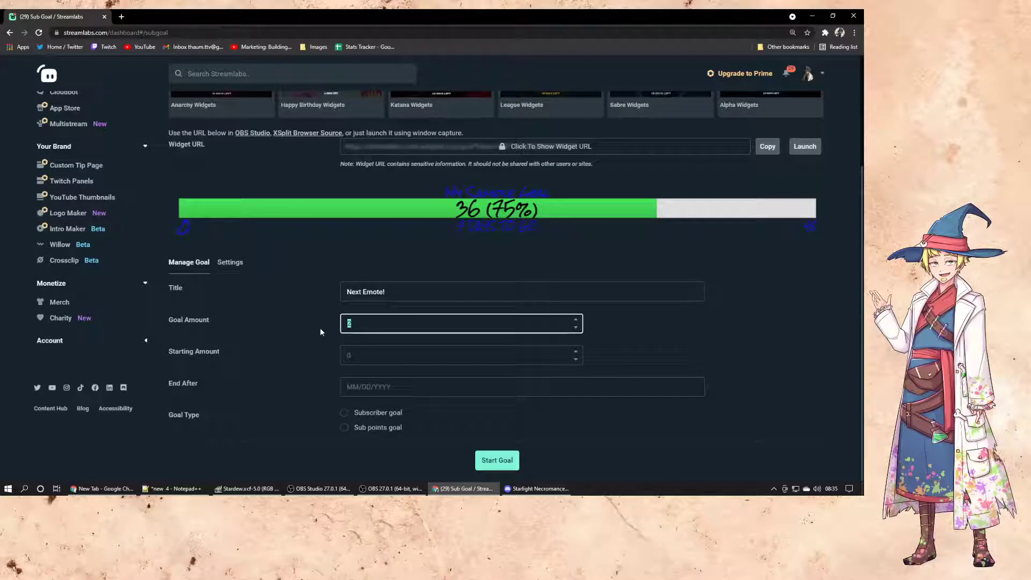
text(25)
click(362, 357)
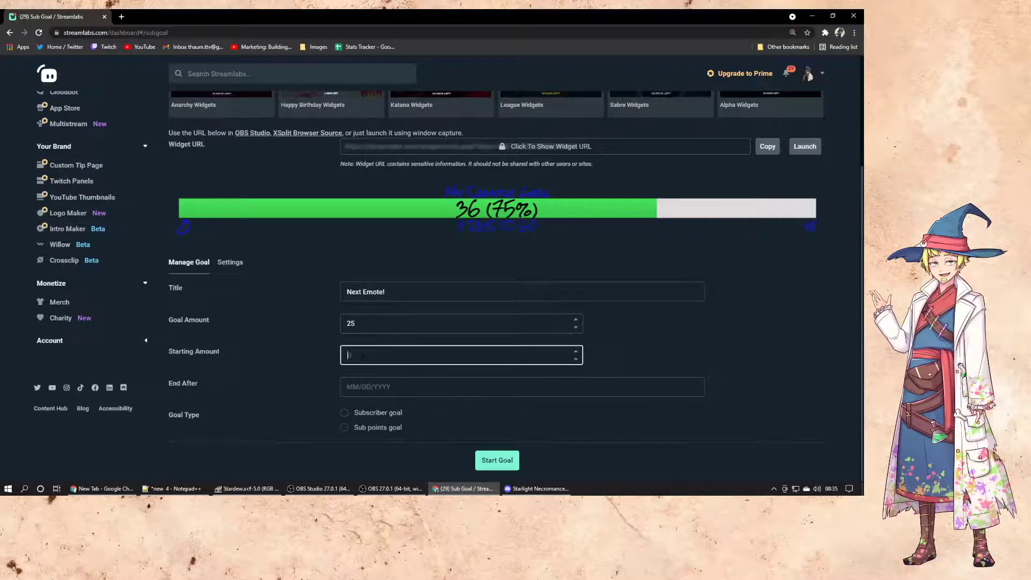
text(11)
Step: Set the goal to end after 10/01/2021 and choose Sub points goal as its type
key(Tab)
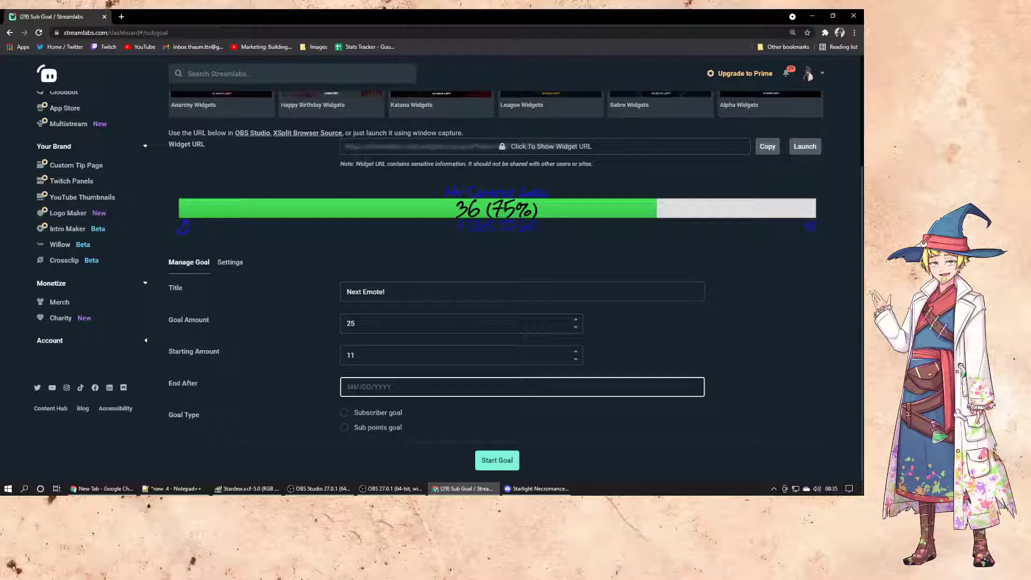
text(10/01/202)
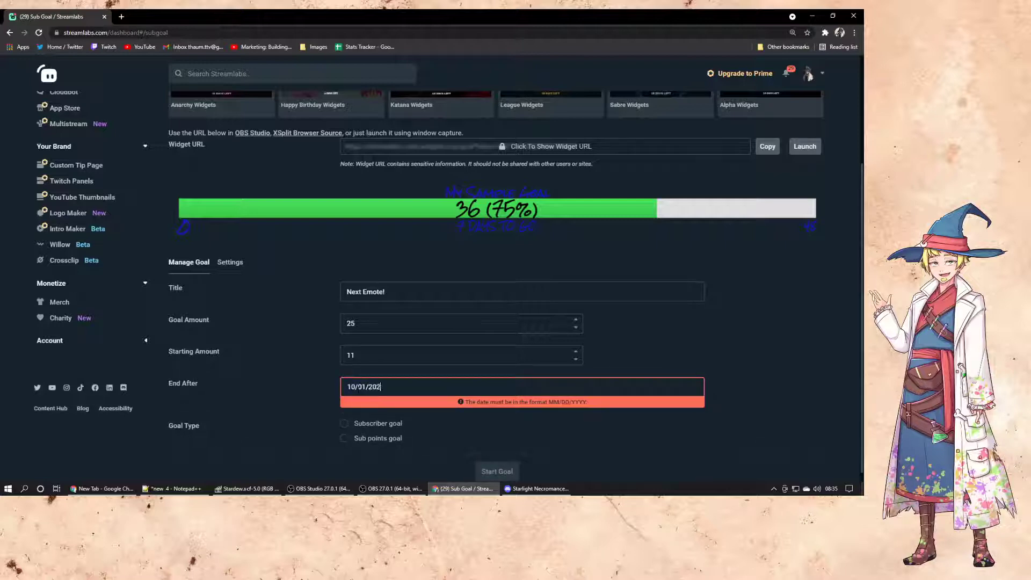
text(1)
click(345, 429)
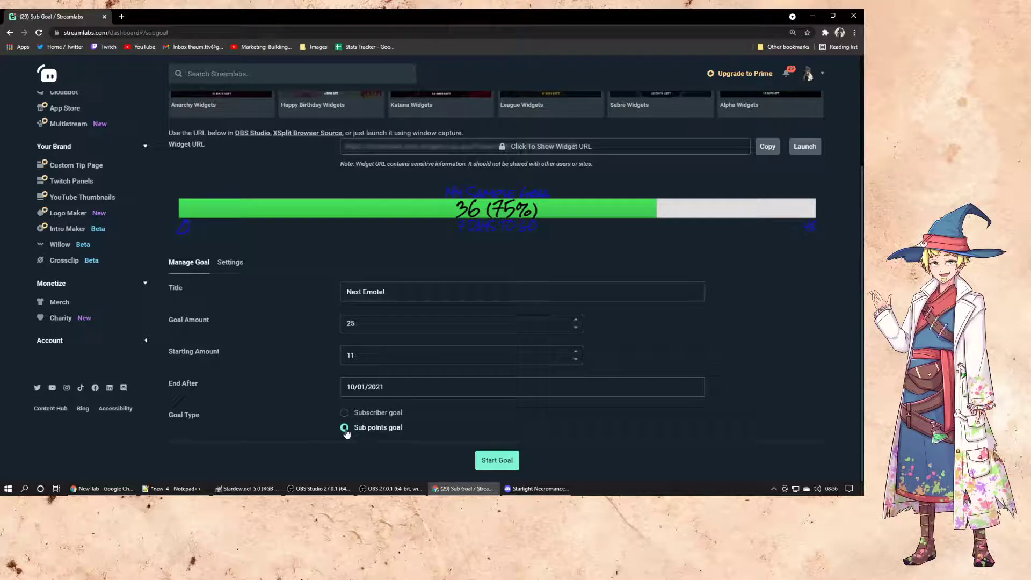
Step: Open the display settings of the sub goal widget
click(231, 264)
scroll(385, 310, down, 3)
scroll(395, 233, up, 2)
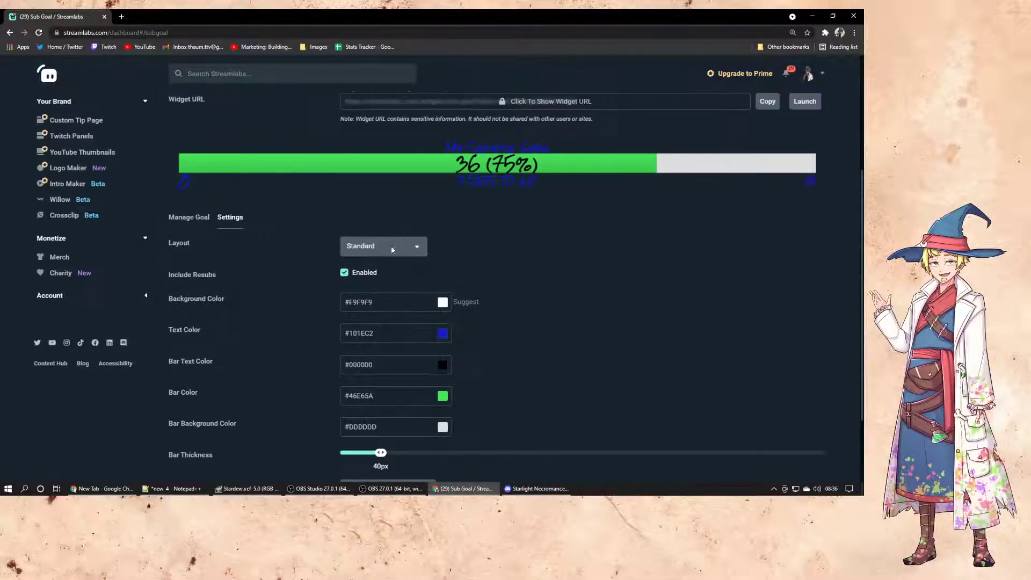
Step: Try the Condensed layout for the goal bar and return the layout to Standard
click(392, 249)
click(378, 284)
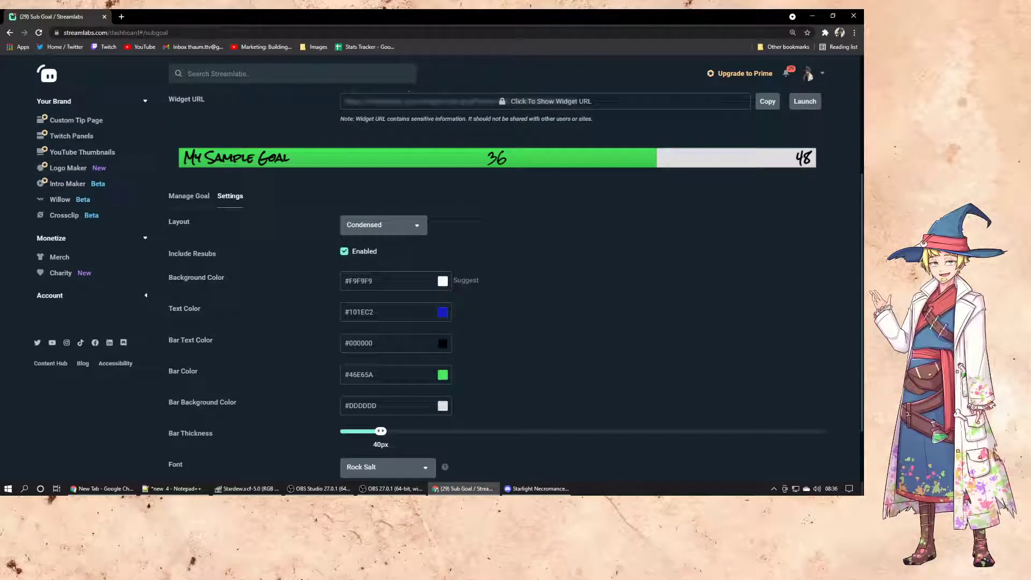
click(382, 224)
click(387, 245)
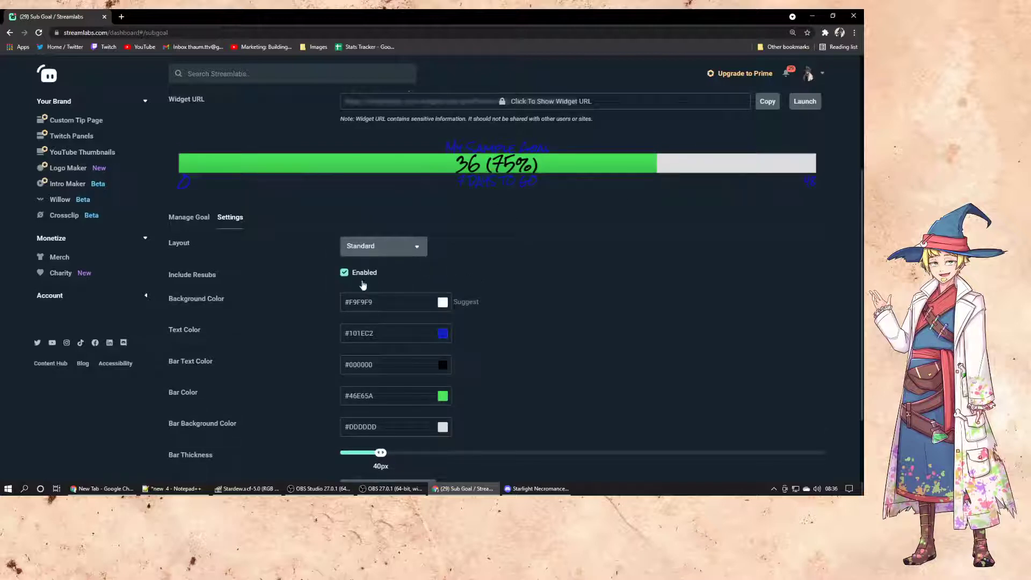
Step: Set the goal widget's text color to #000000 and check it in the bar preview
scroll(441, 299, down, 1)
scroll(325, 175, down, 1)
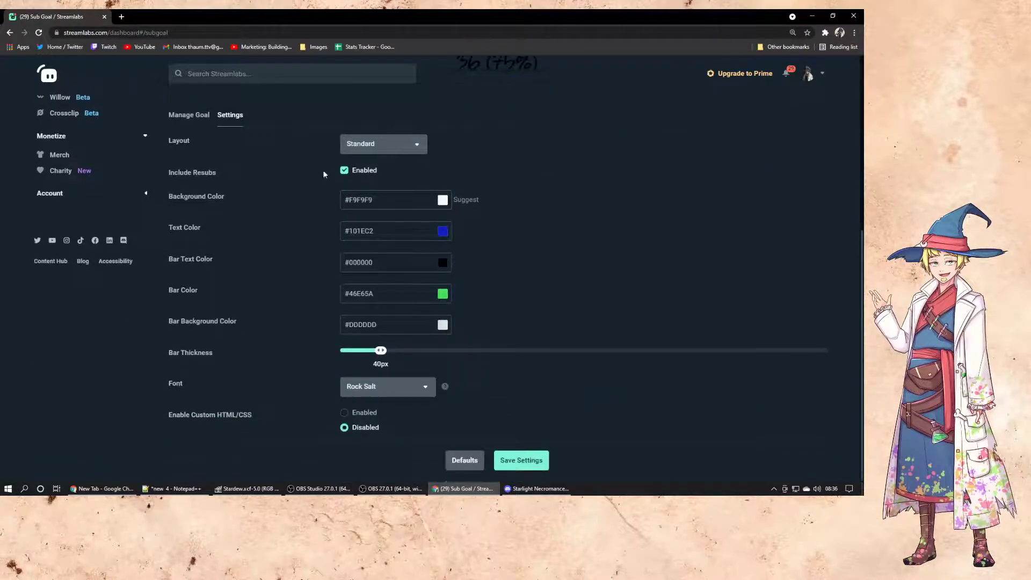
click(444, 232)
mouse_move(434, 272)
mouse_down()
mouse_move(377, 279)
mouse_move(396, 260)
mouse_up()
click(292, 230)
text(#000000)
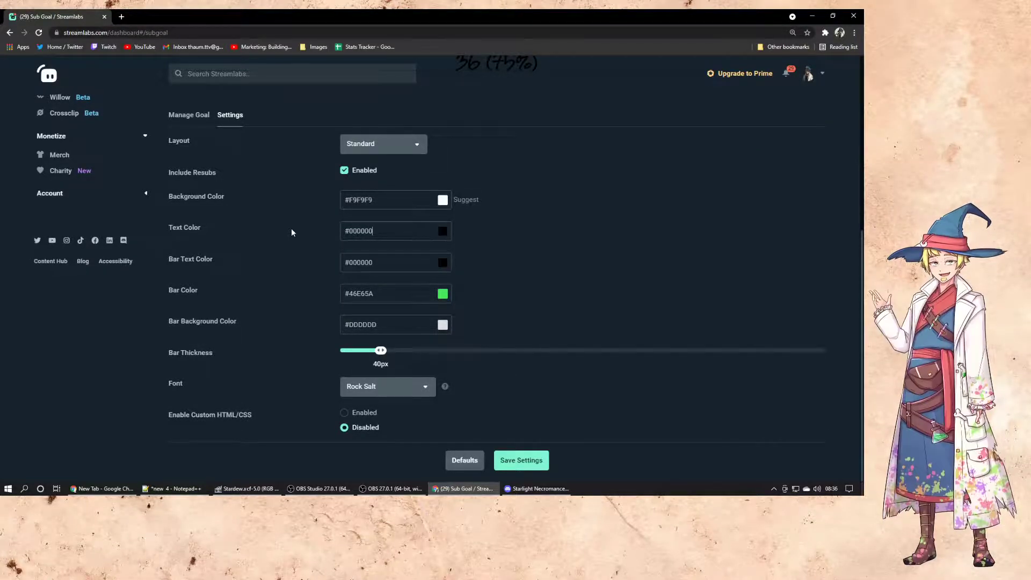
scroll(557, 289, up, 3)
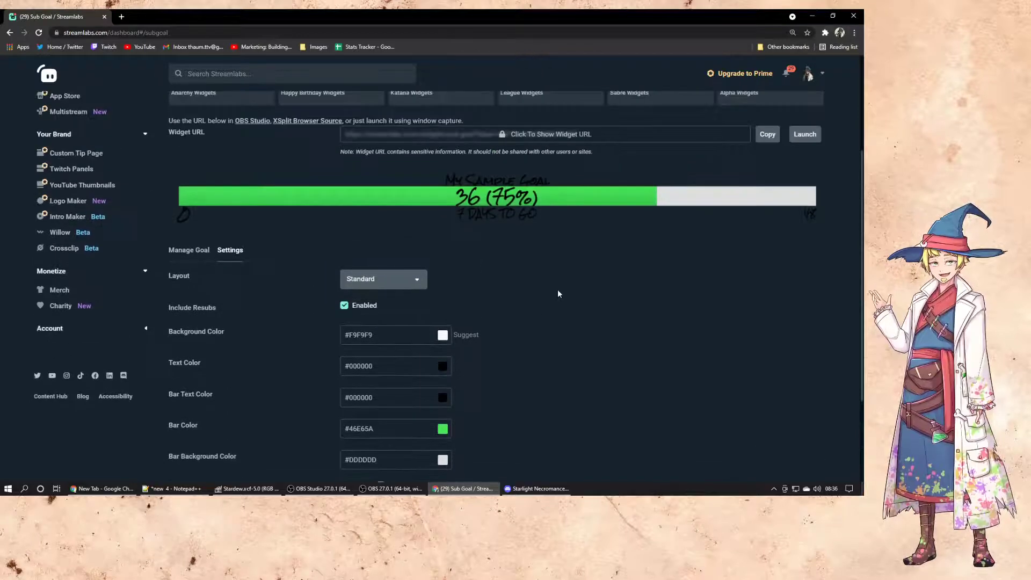
scroll(451, 397, down, 1)
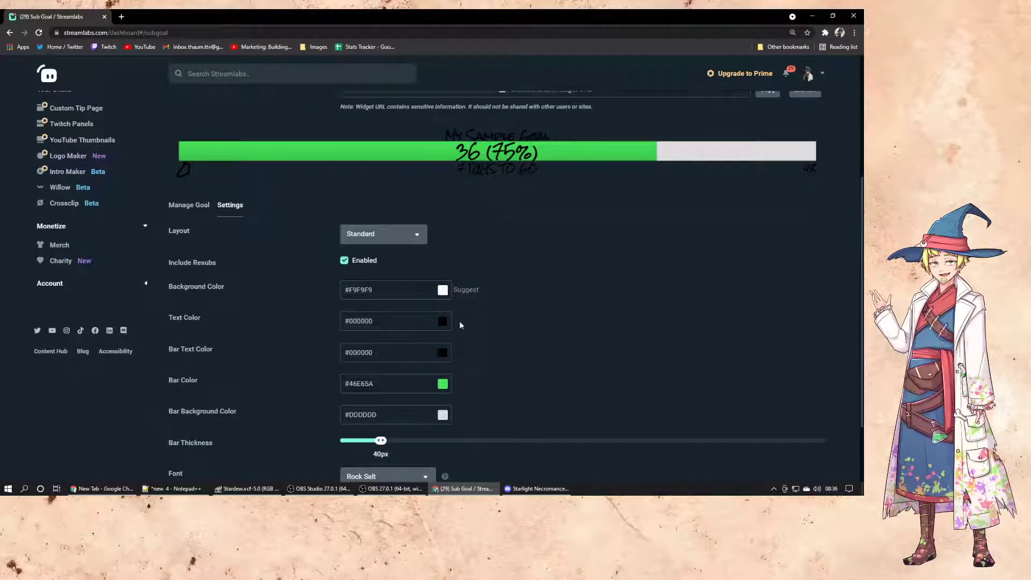
Step: Increase the goal bar's thickness to 48px
scroll(467, 329, down, 2)
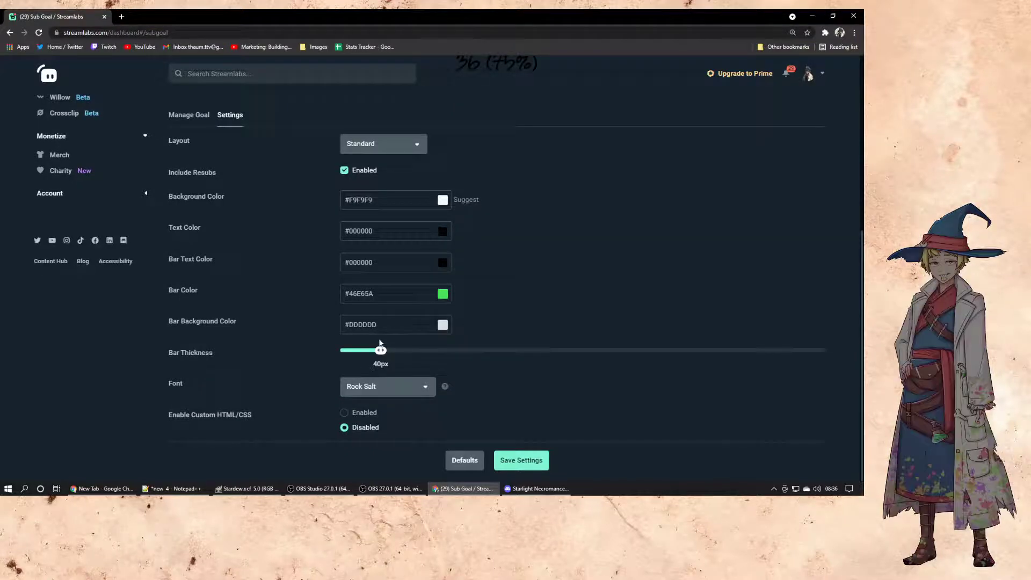
drag(383, 352, 421, 403)
scroll(605, 362, up, 2)
scroll(537, 404, down, 1)
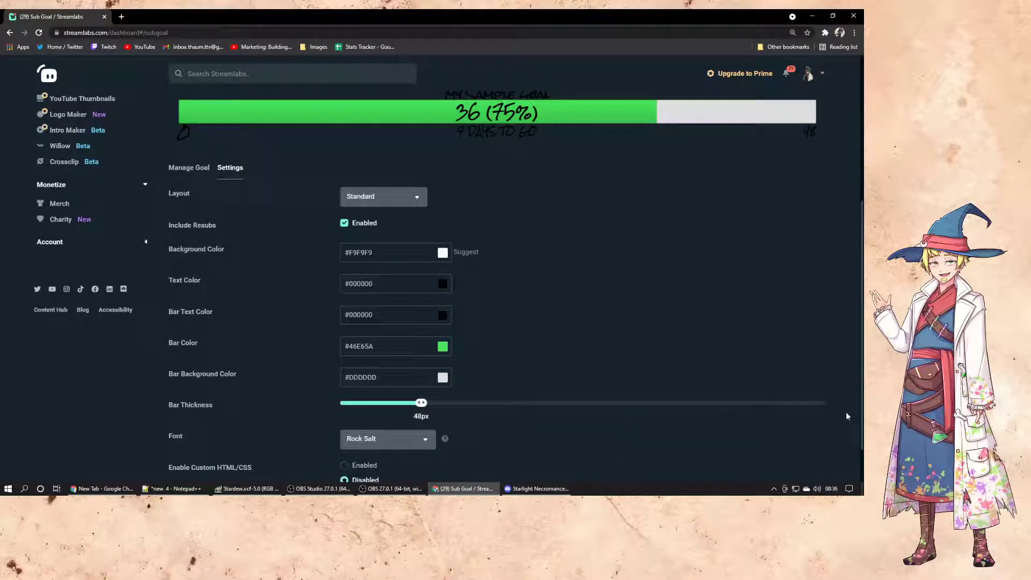
scroll(846, 417, down, 1)
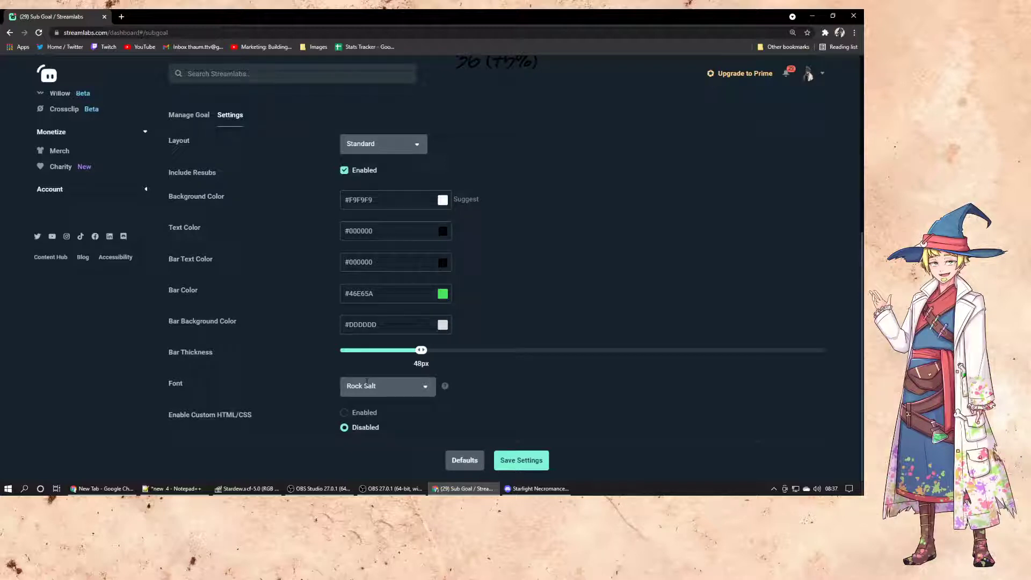
Step: Review the goal bar preview and save the widget's display settings
scroll(366, 382, up, 5)
scroll(544, 423, down, 1)
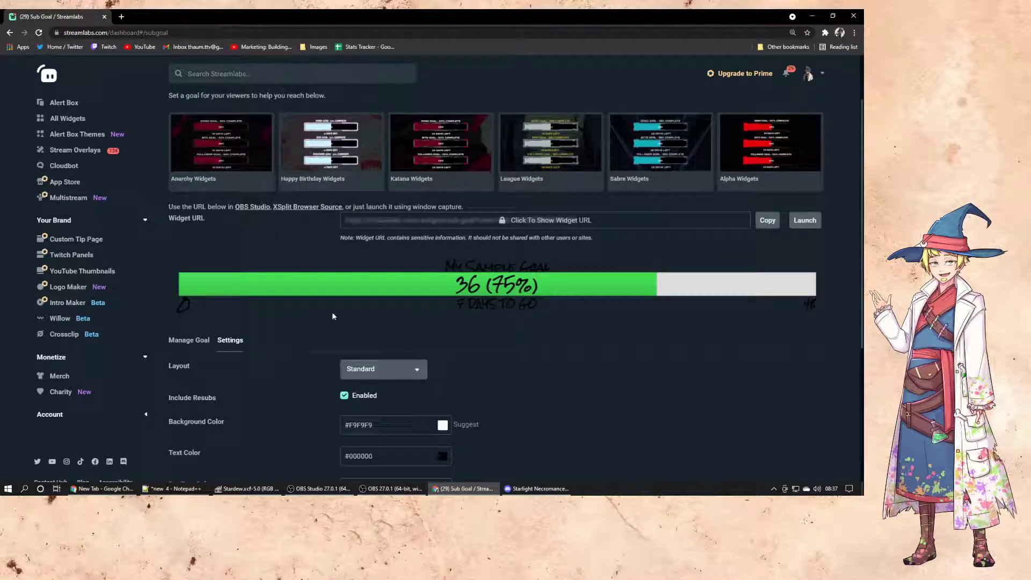
scroll(333, 315, down, 4)
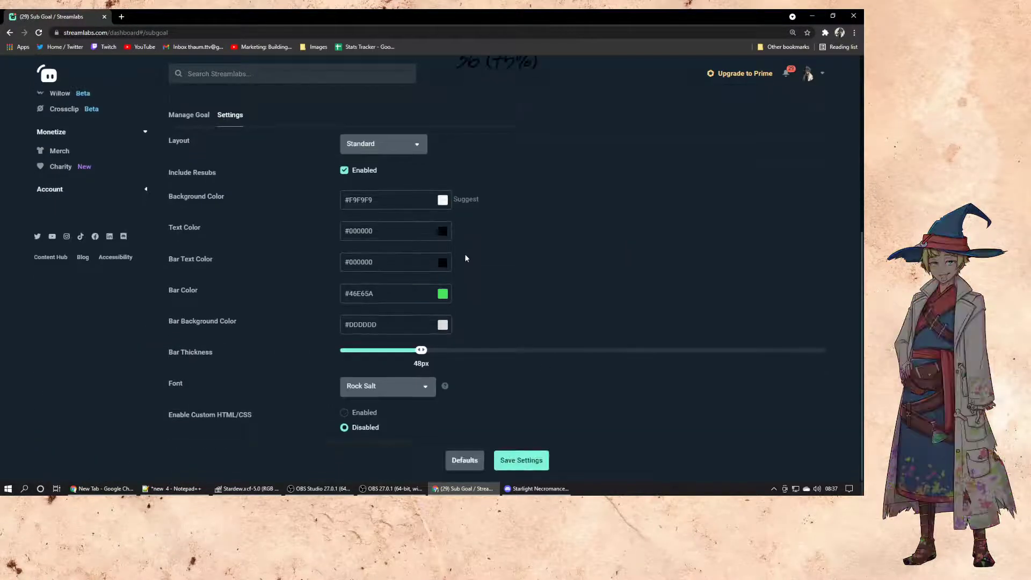
click(518, 462)
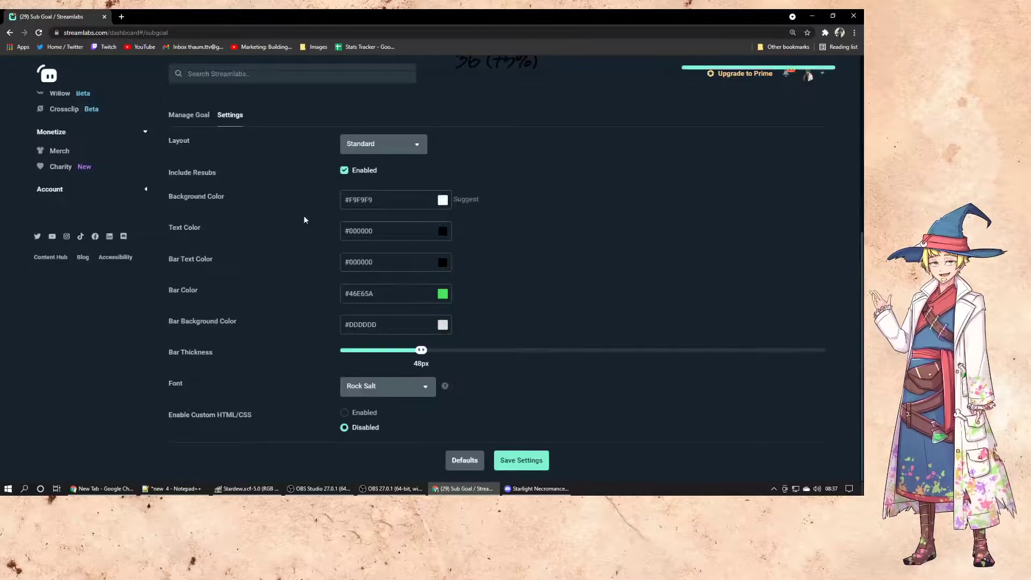
Step: Start the "Next Emote!" goal and switch the preview from the sample goal to My Goal
click(189, 115)
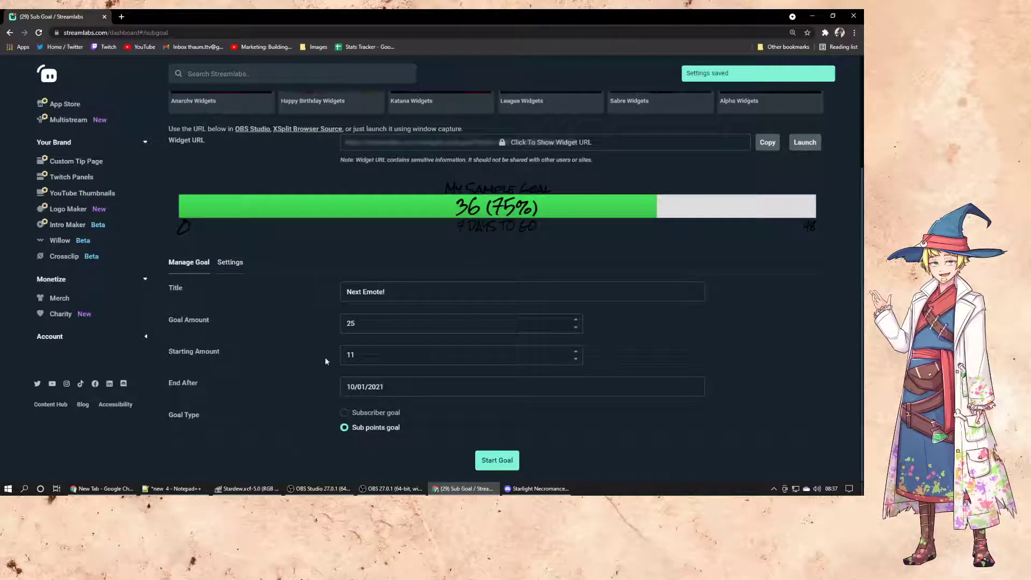
click(508, 461)
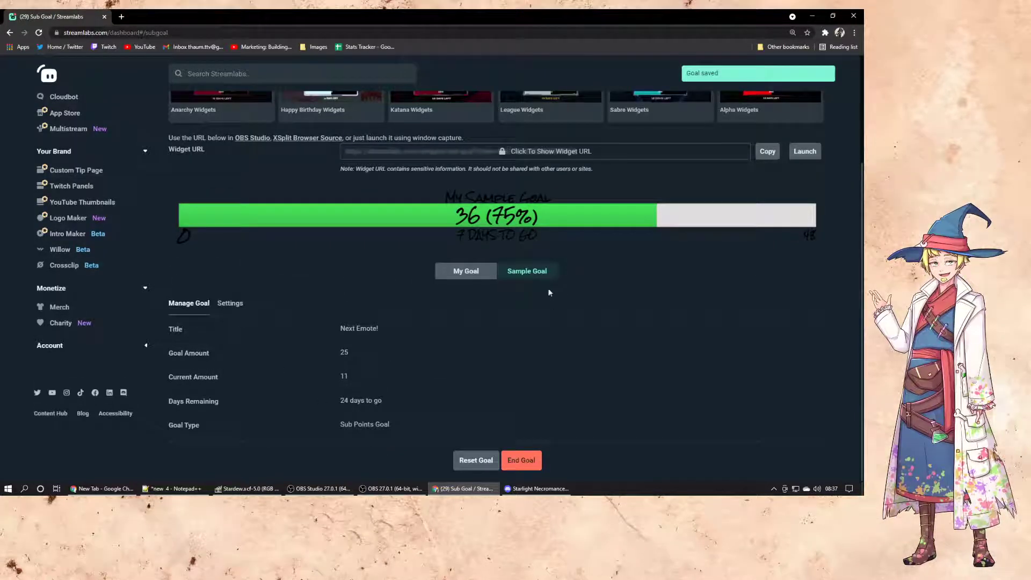
click(466, 271)
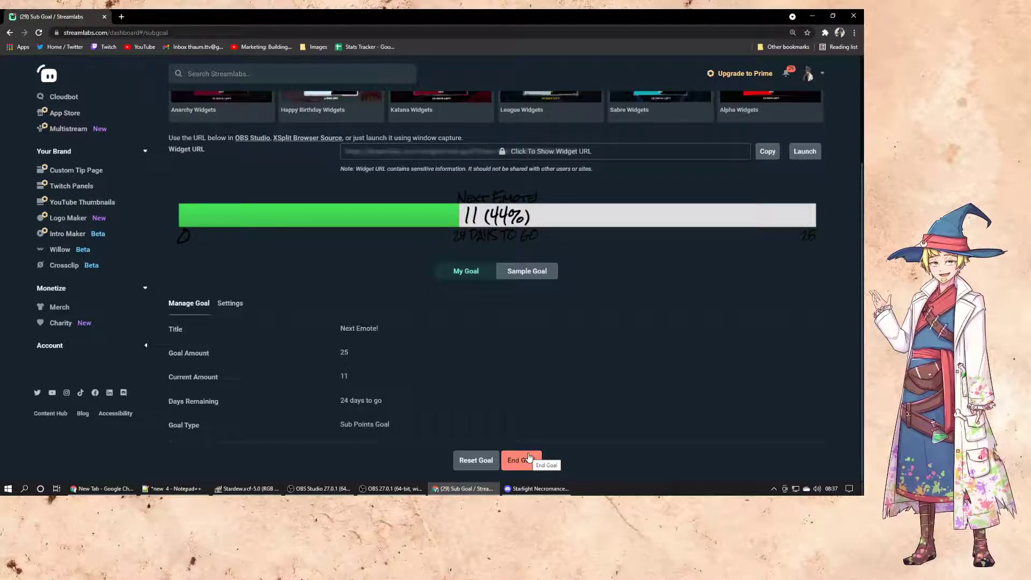
Step: Copy the sub goal's widget URL and switch to OBS
scroll(468, 373, up, 2)
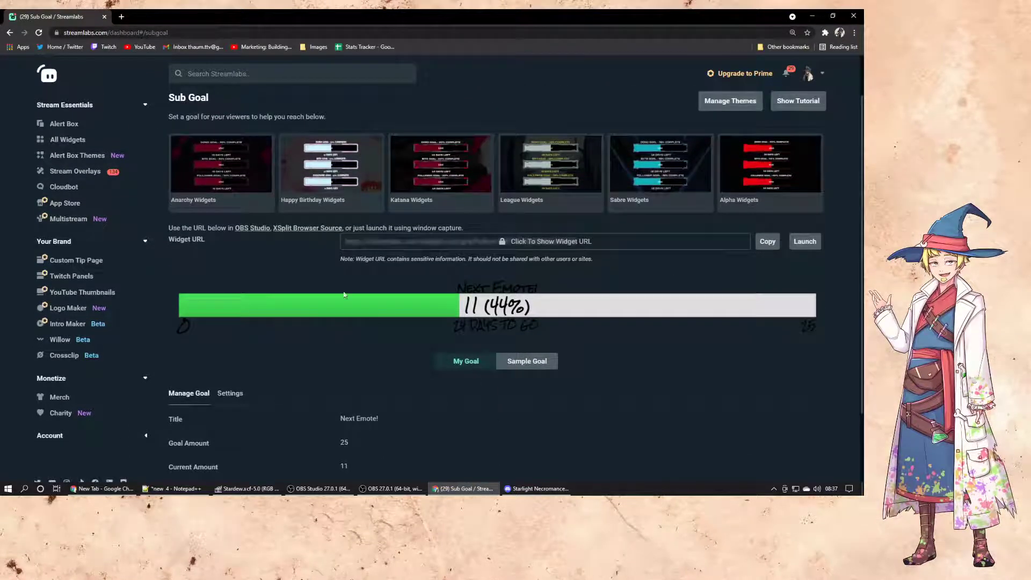
click(769, 246)
click(409, 490)
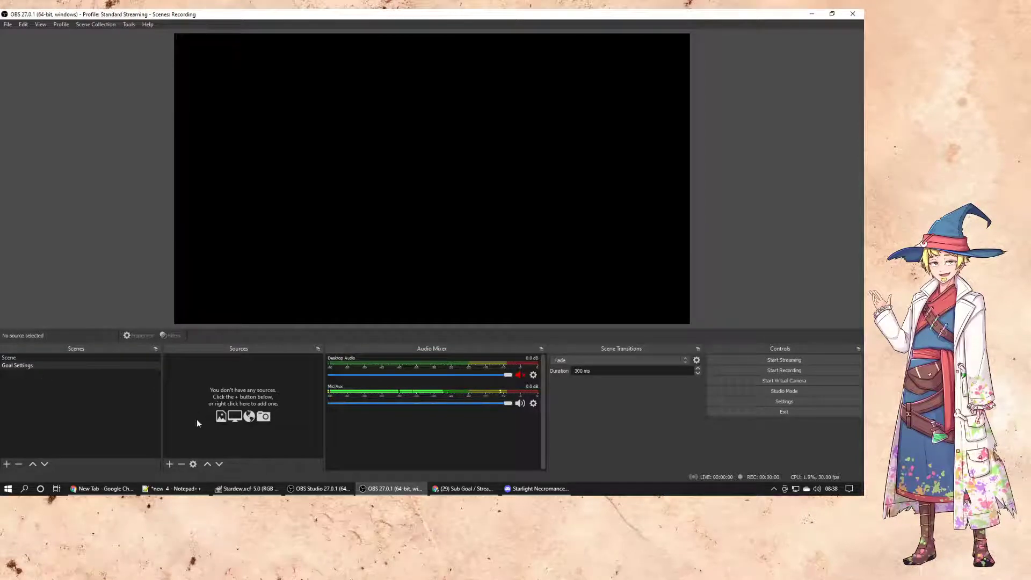
Step: Add a new Browser source named "Sub Goal Blank" to the Goal Settings scene
click(169, 463)
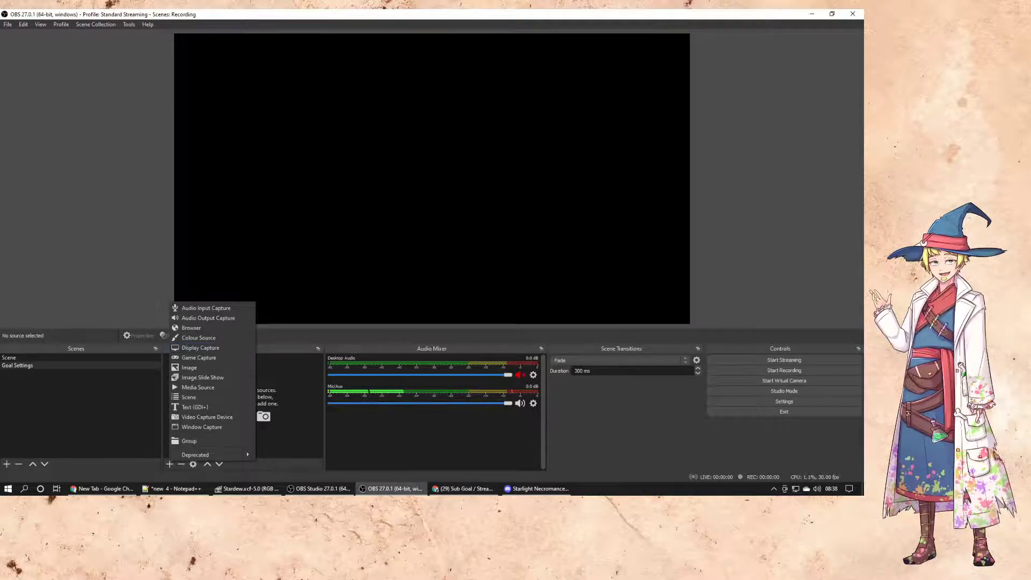
key(alt+Tab)
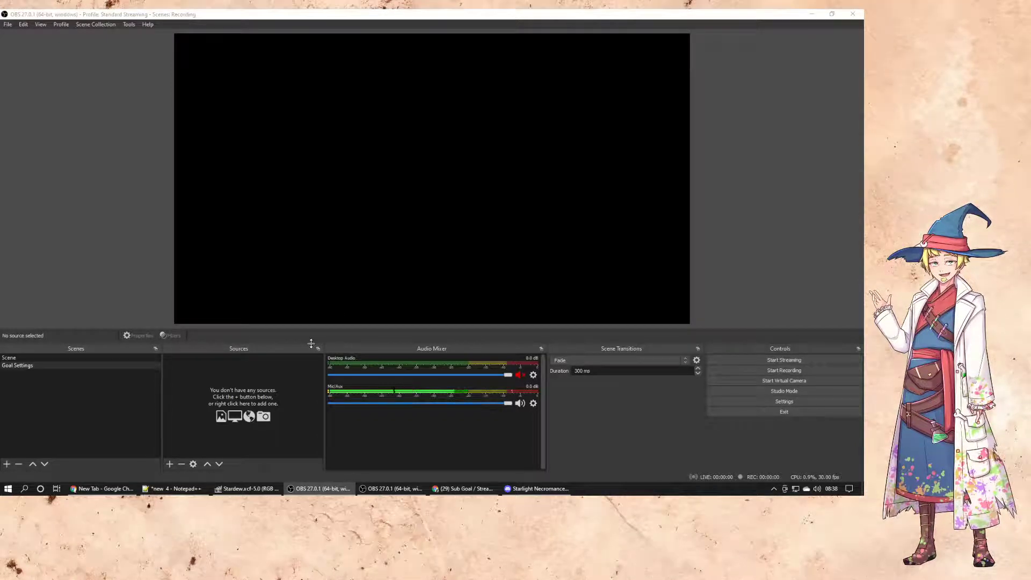
click(170, 464)
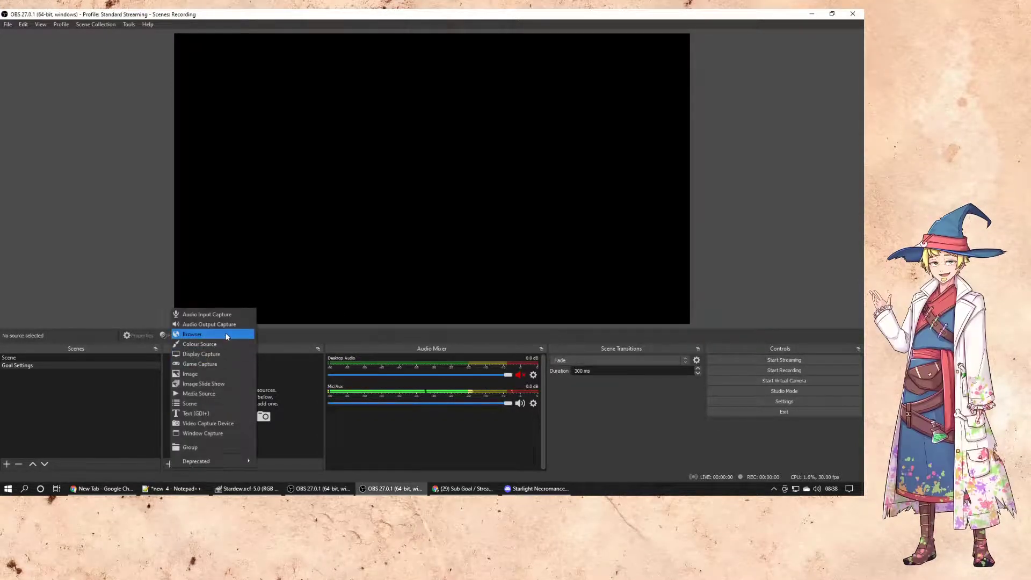
click(225, 333)
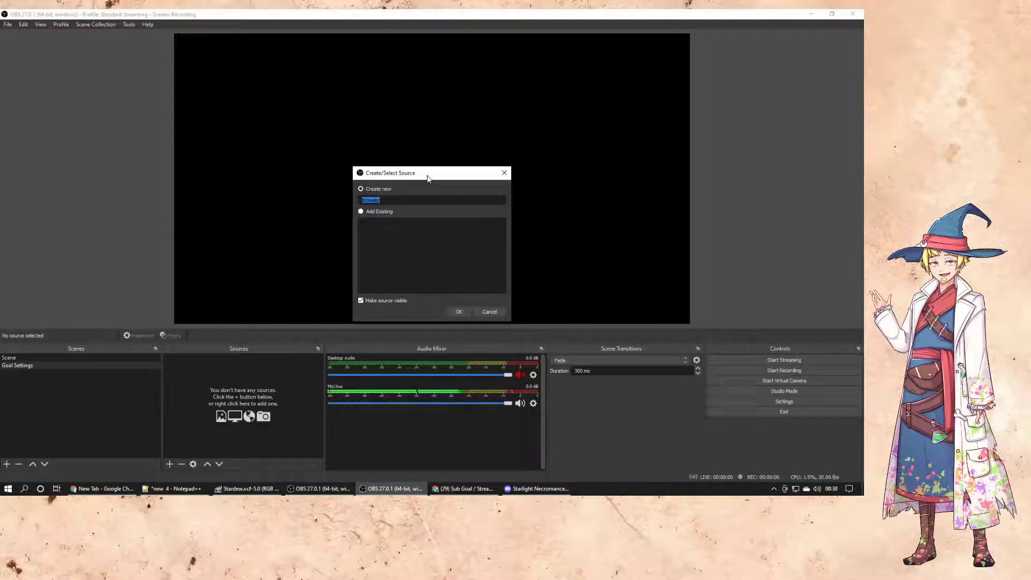
text(Sub Goal Blank)
click(459, 312)
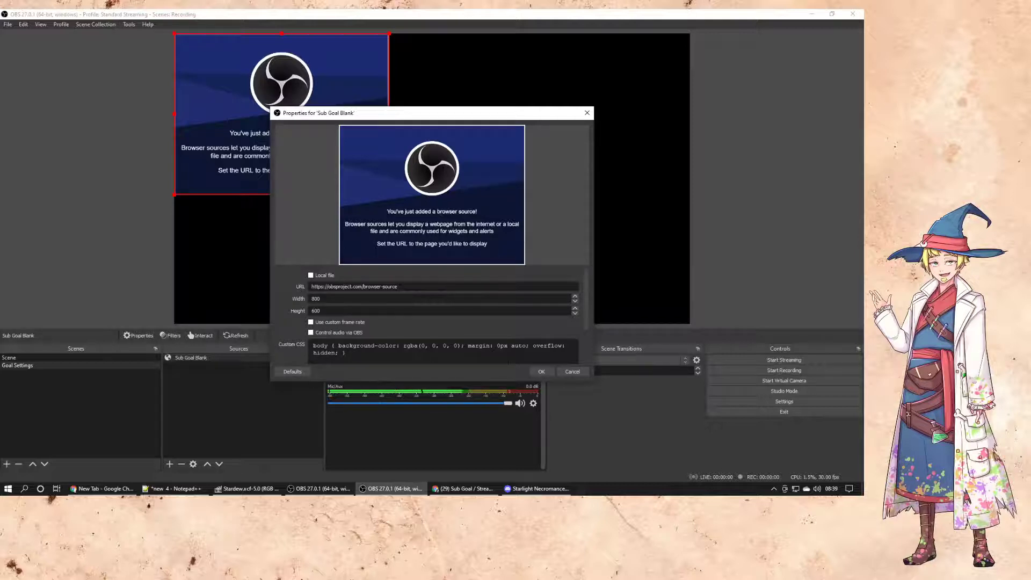
Step: Replace the browser source's URL with the copied widget URL and its token, apply it, and move the source near the canvas centre
drag(436, 286, 242, 295)
key(ctrl+v)
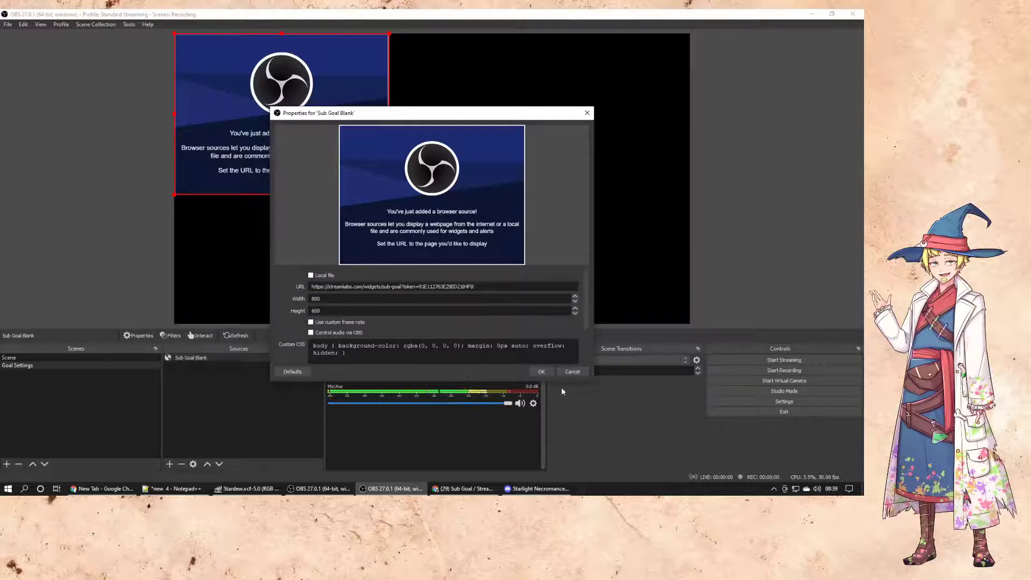
click(540, 372)
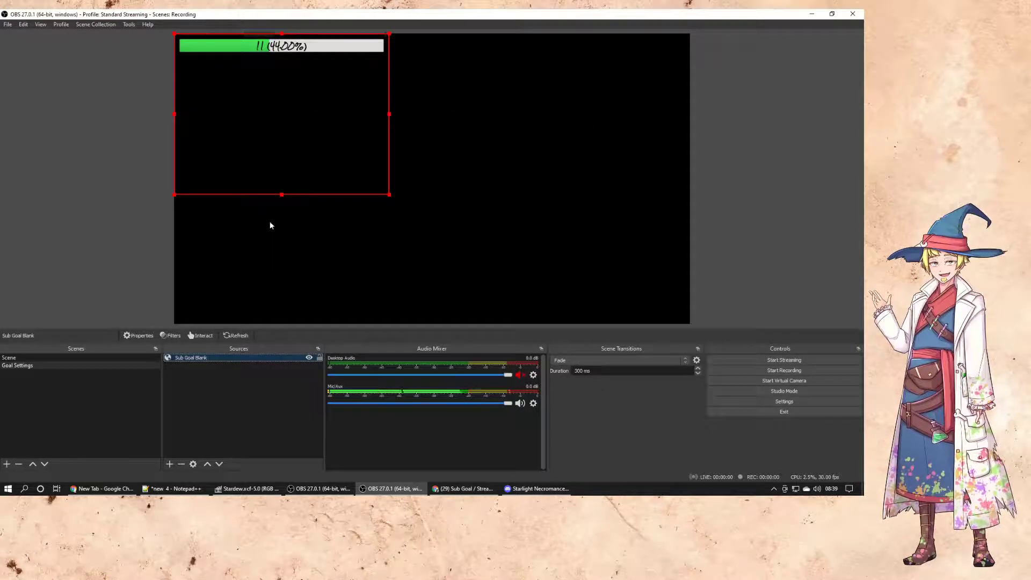
drag(329, 103, 506, 197)
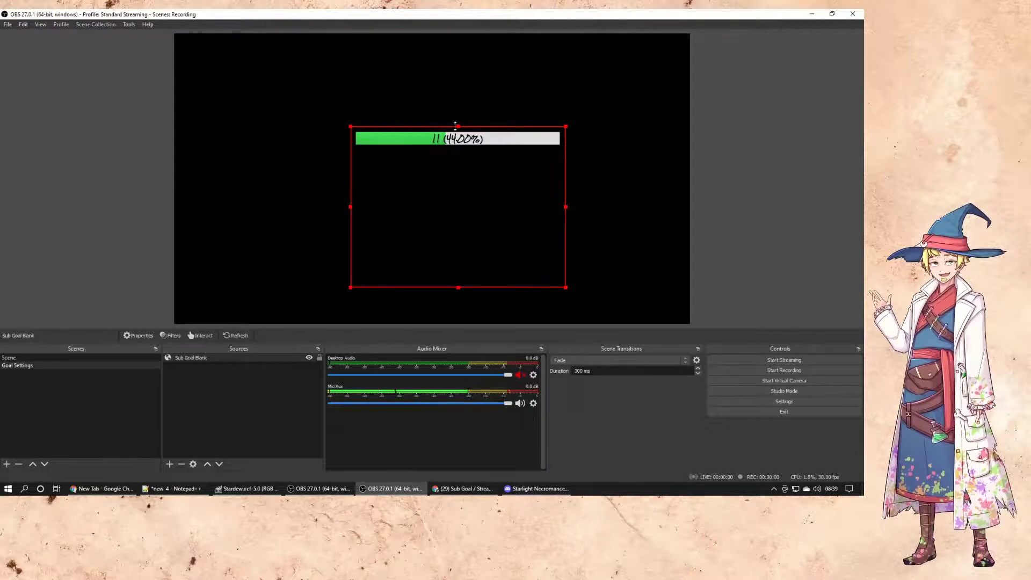
Step: Add a Colour Source with its default light grey 1920 × 1080 fill and place it beneath Sub Goal Blank
click(170, 464)
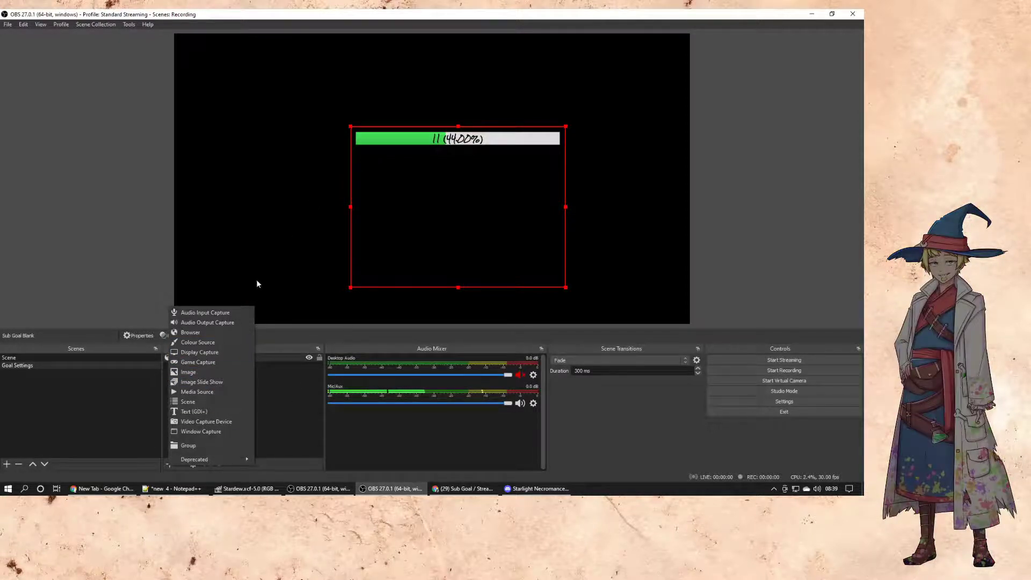
click(224, 342)
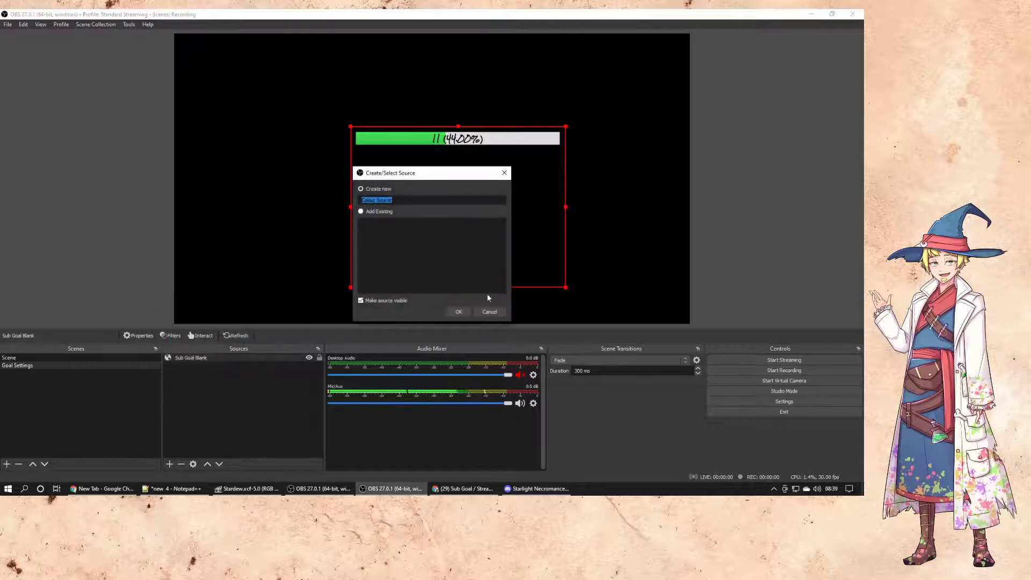
click(459, 312)
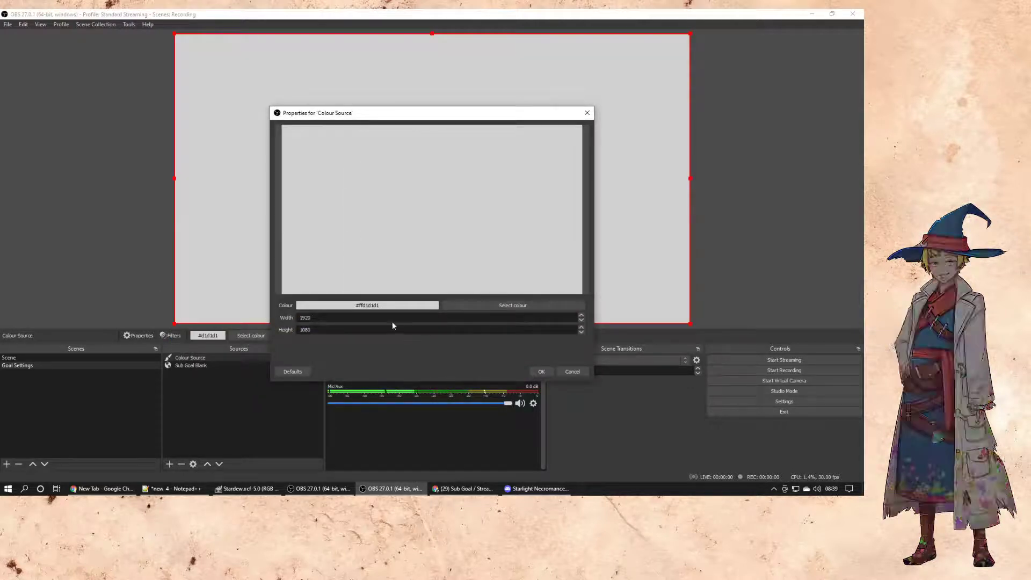
click(541, 371)
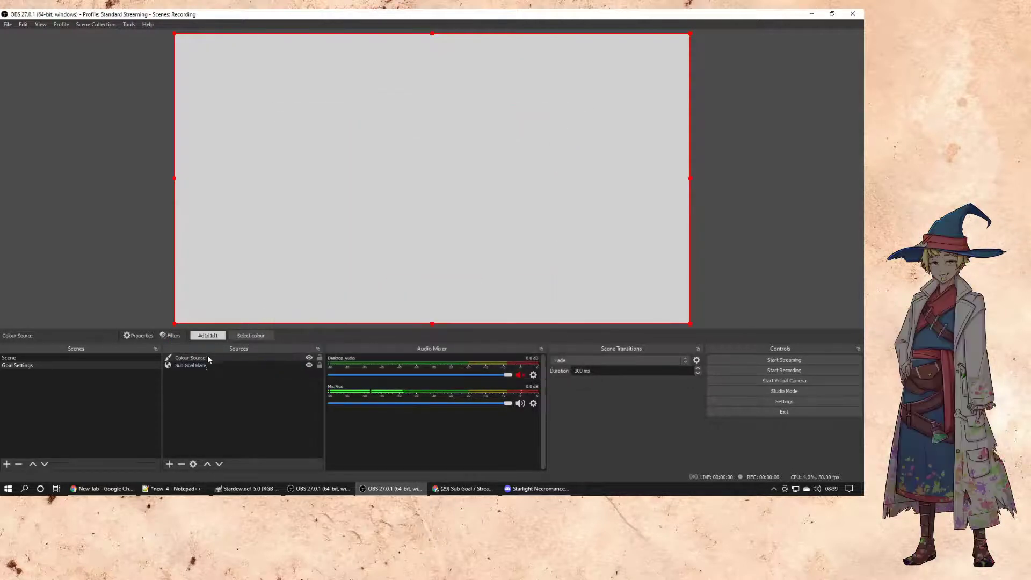
drag(208, 357, 209, 369)
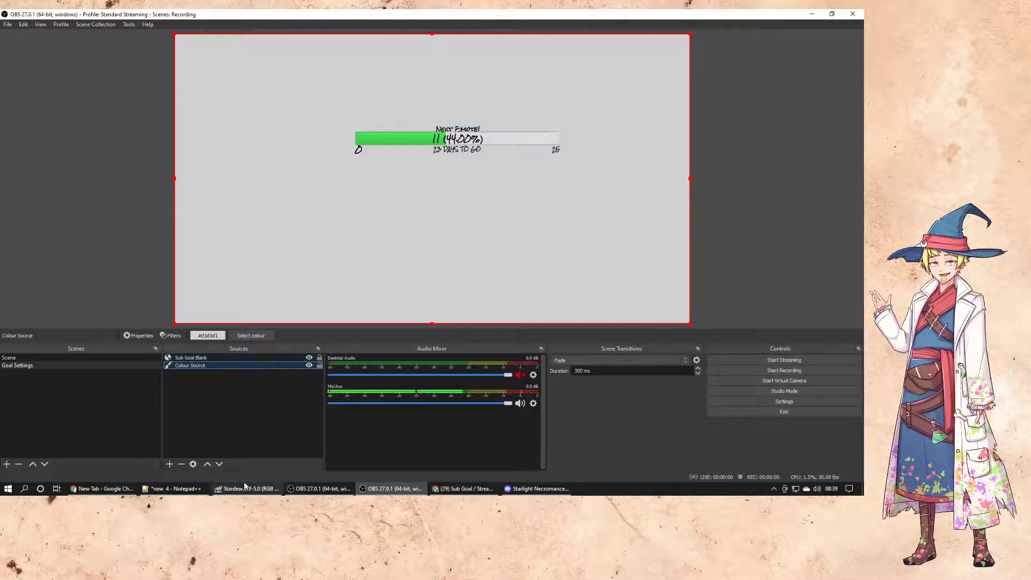
Step: Scale the Sub Goal Blank source down on the canvas and crop away the empty area below the goal bar
click(193, 358)
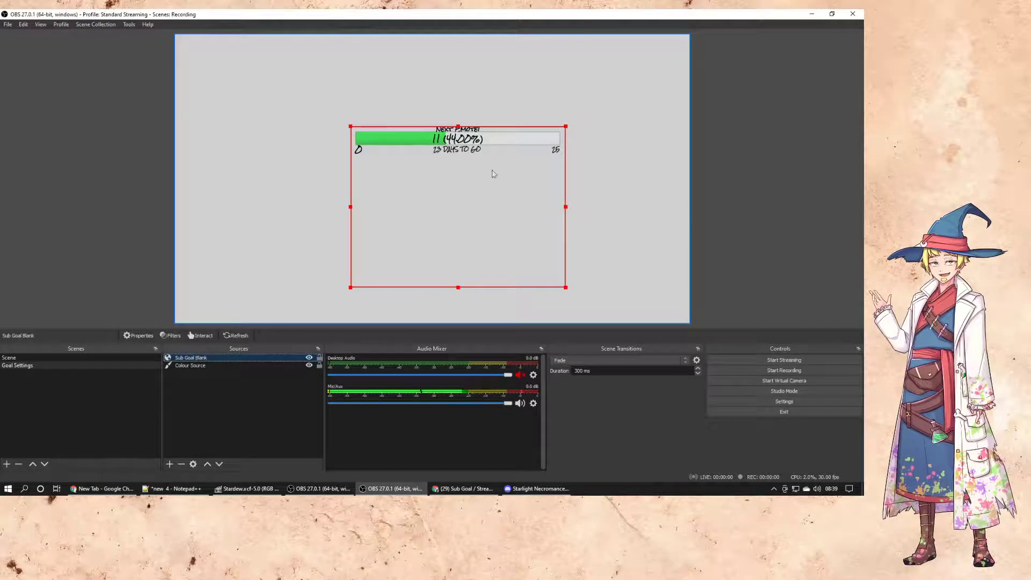
drag(566, 126, 676, 87)
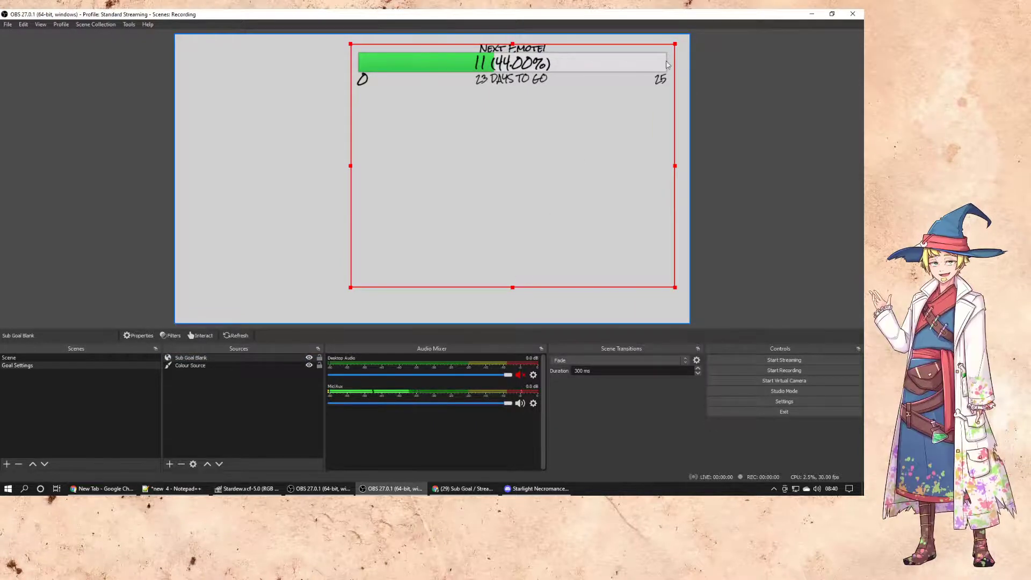
drag(676, 43, 507, 170)
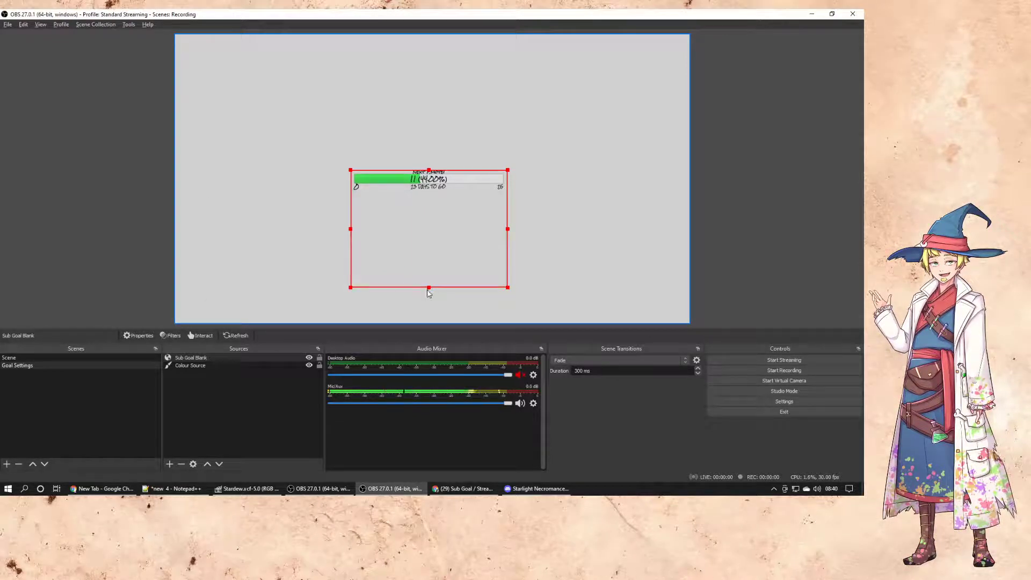
drag(429, 290, 434, 199)
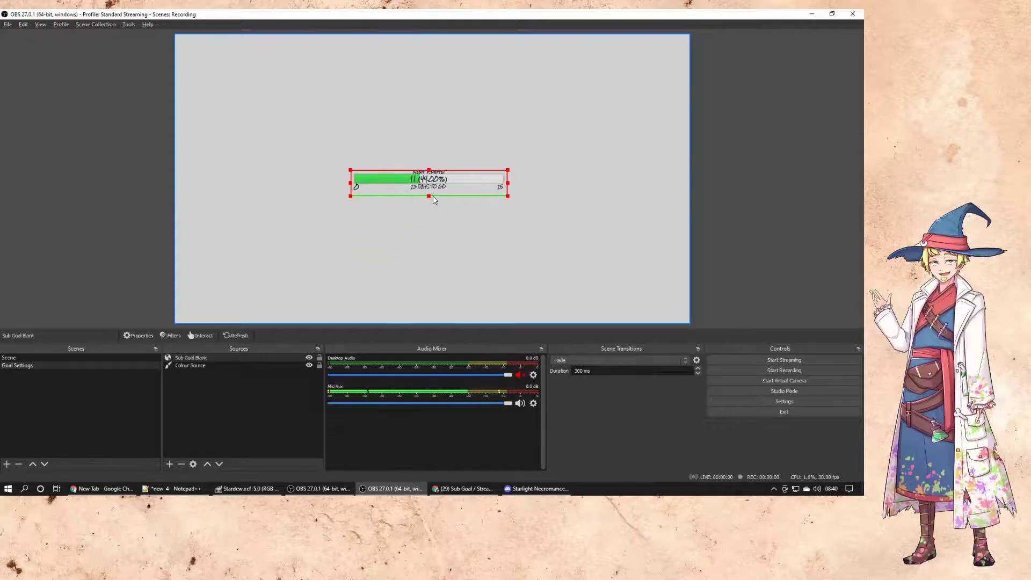
drag(508, 185, 629, 207)
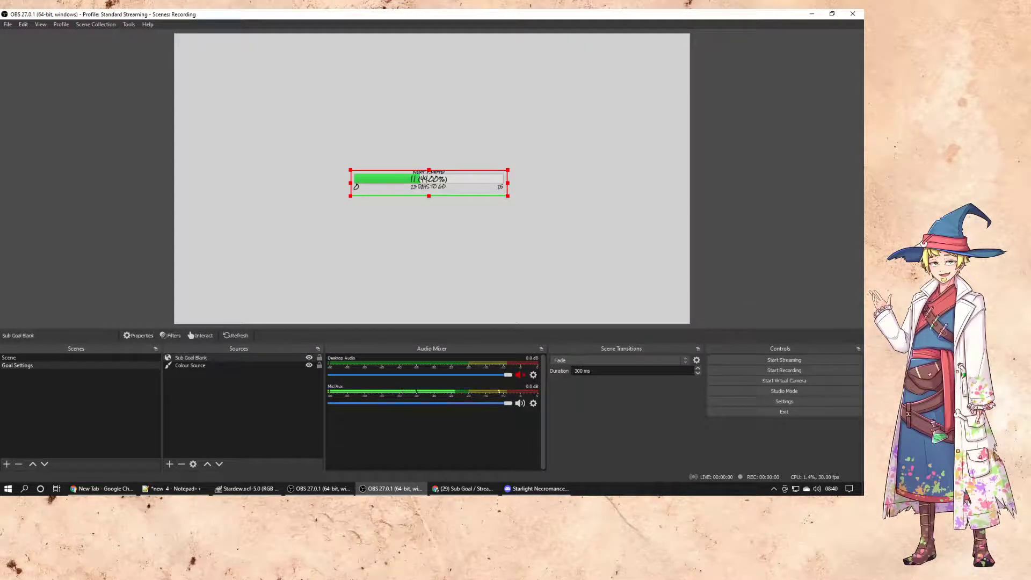
Step: Switch to Streamlabs in the browser and open the Follower Goal widget from the widget gallery
click(456, 484)
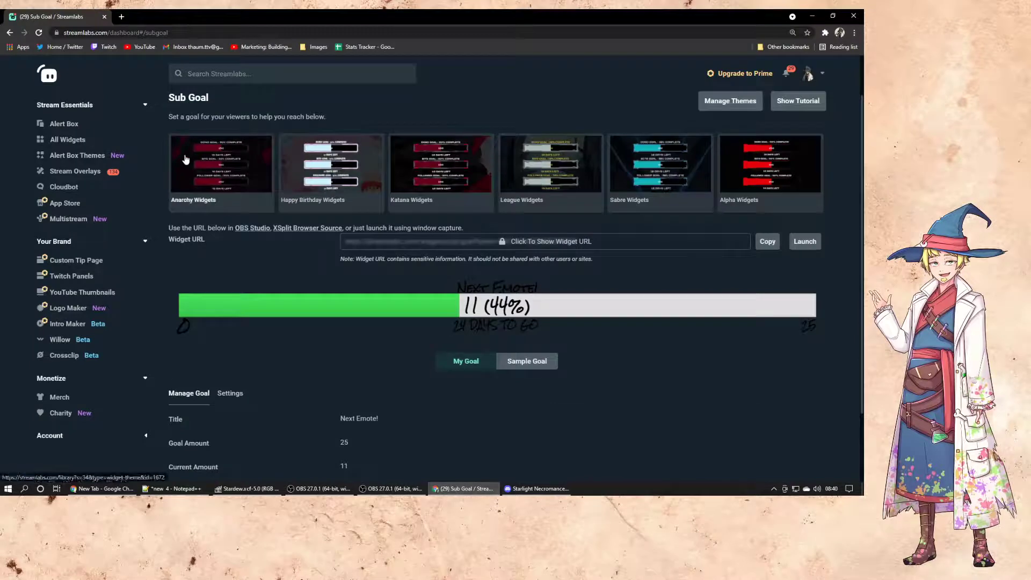
click(100, 139)
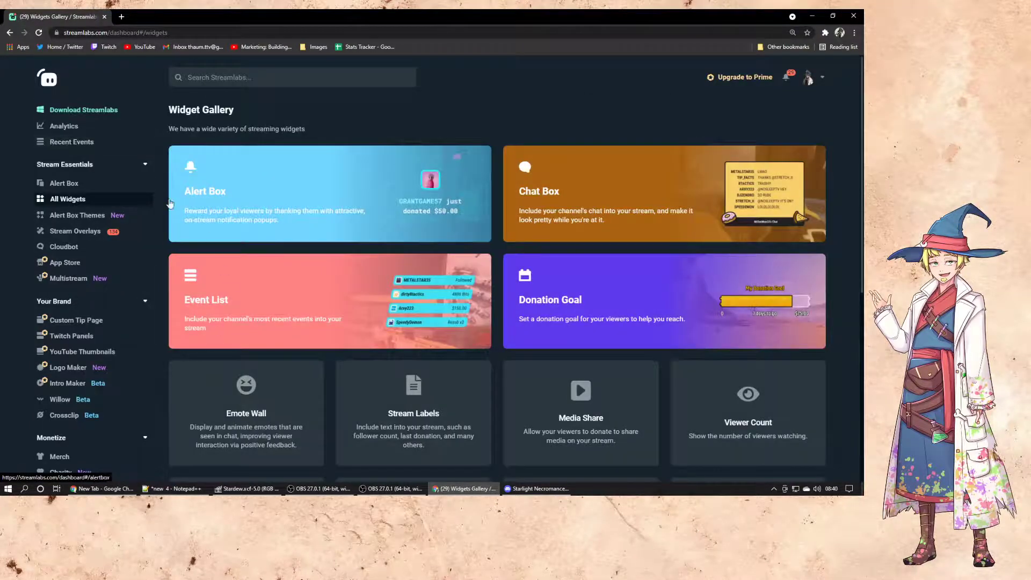
scroll(229, 265, down, 4)
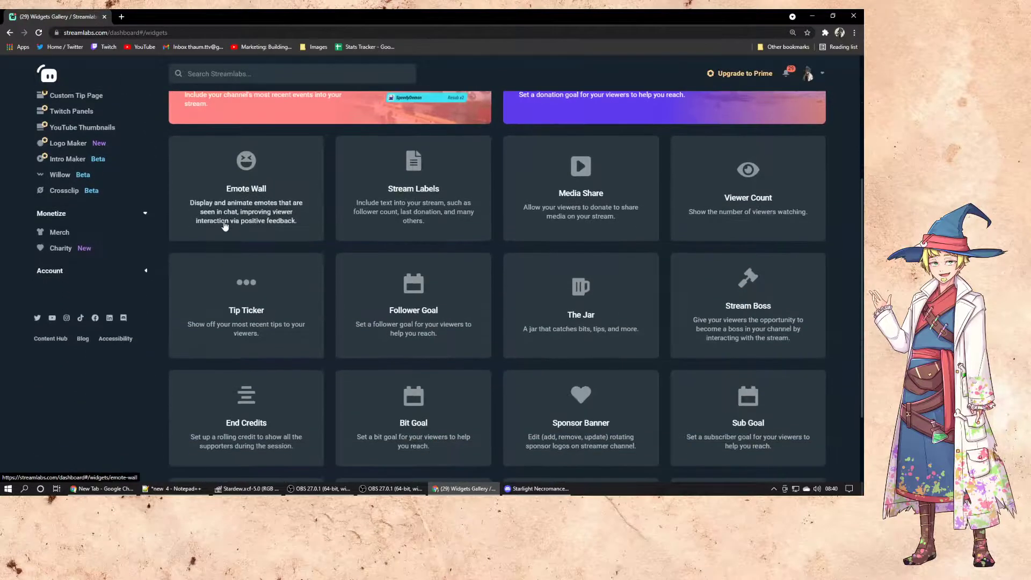
scroll(225, 227, down, 2)
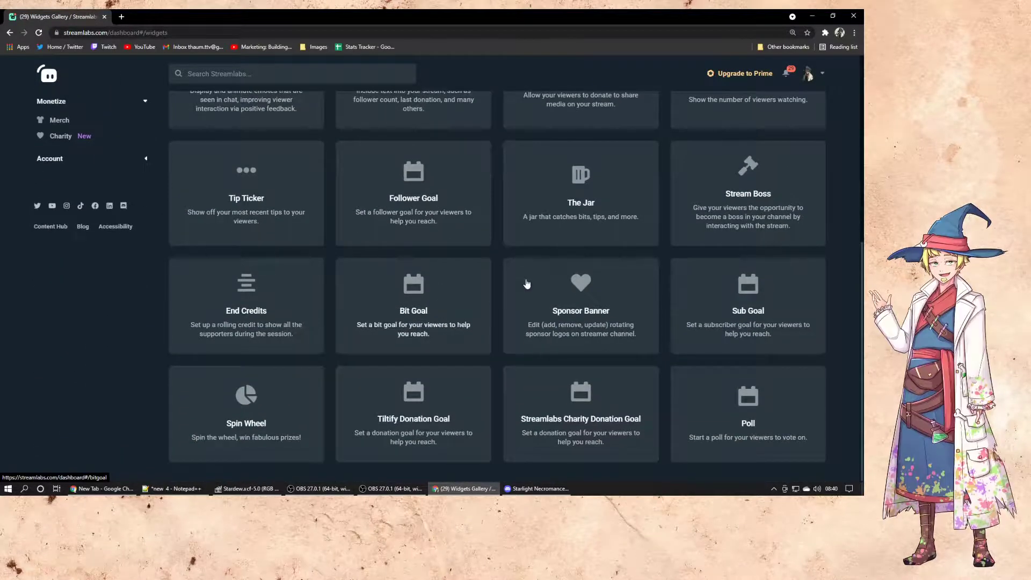
click(455, 201)
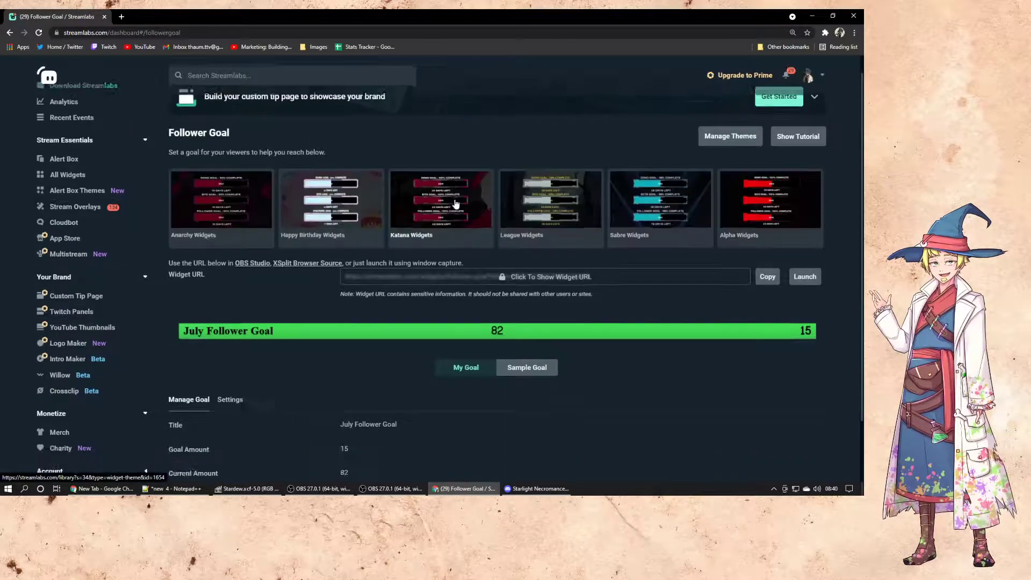
Step: End the existing July Follower Goal and focus the title field for a new goal
scroll(454, 199, down, 2)
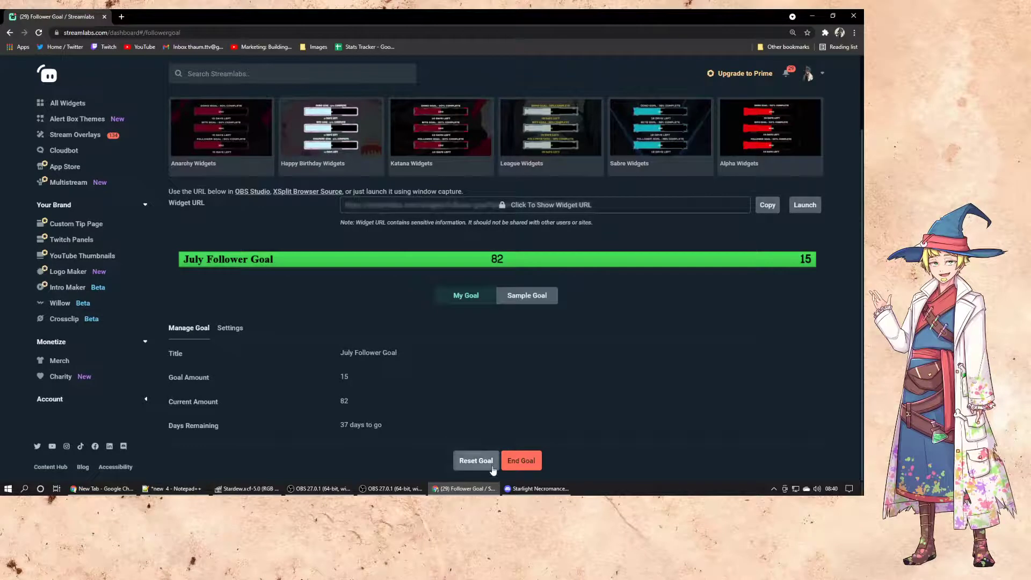
click(519, 461)
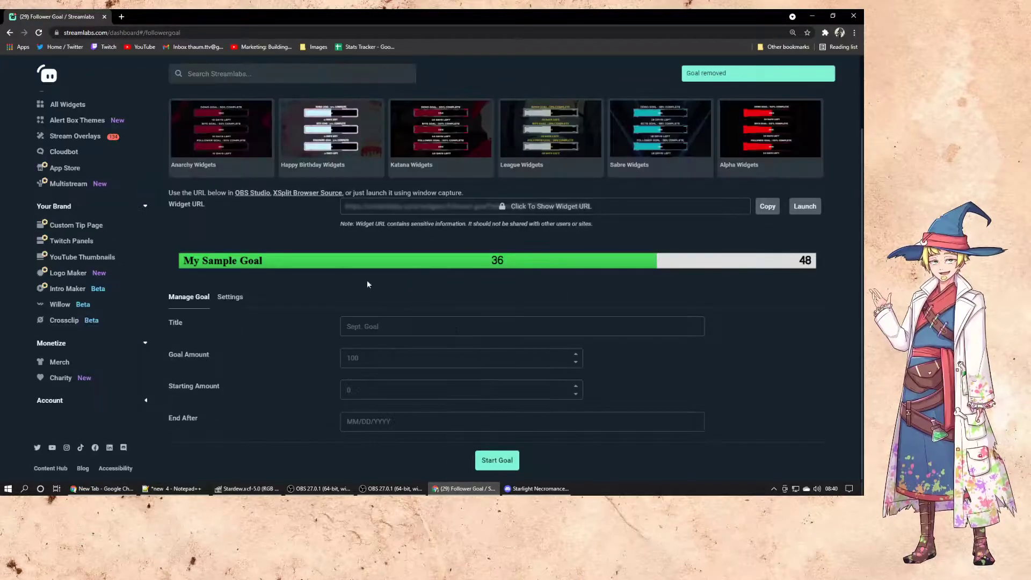
click(388, 325)
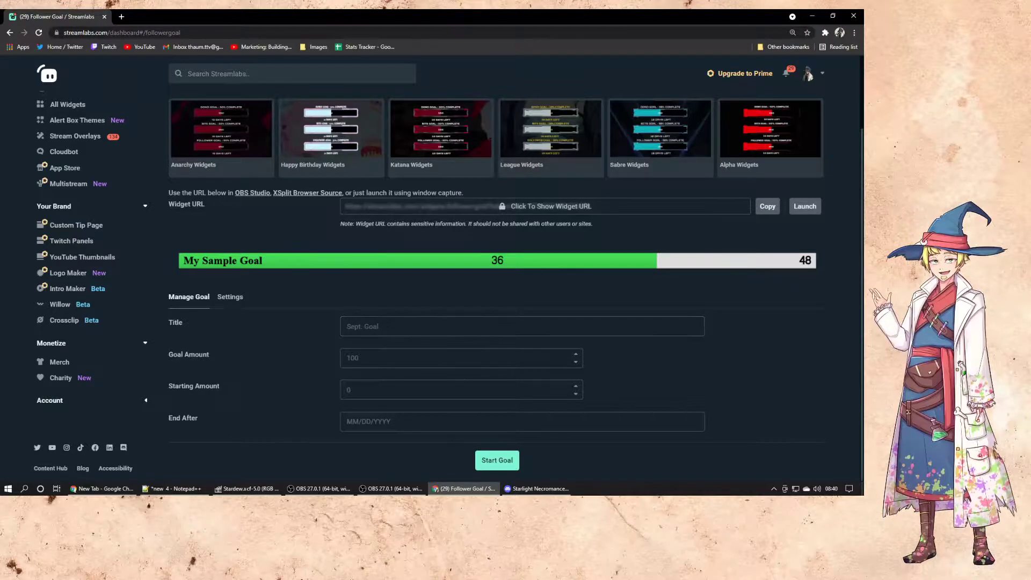
key(alt+Tab)
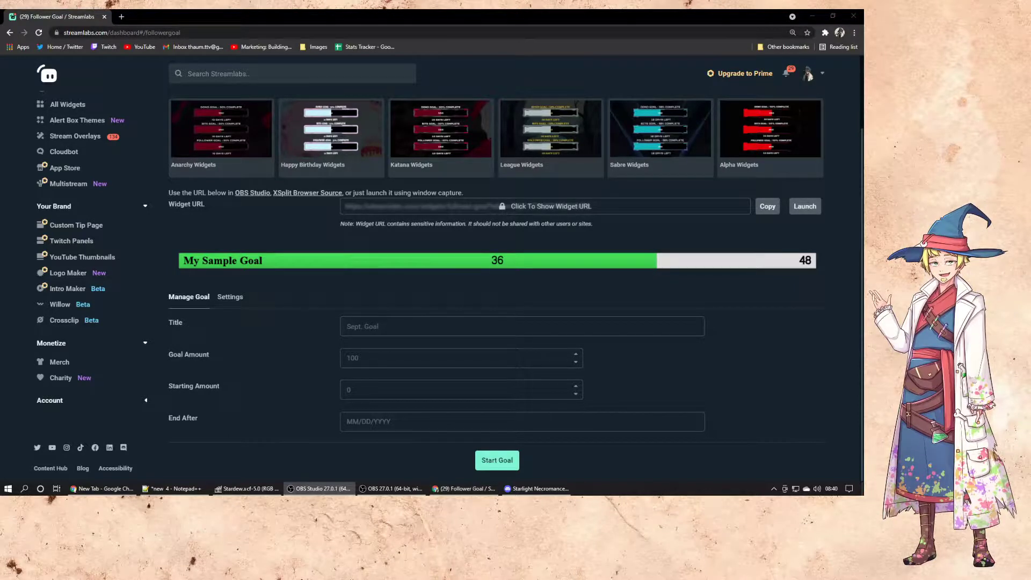